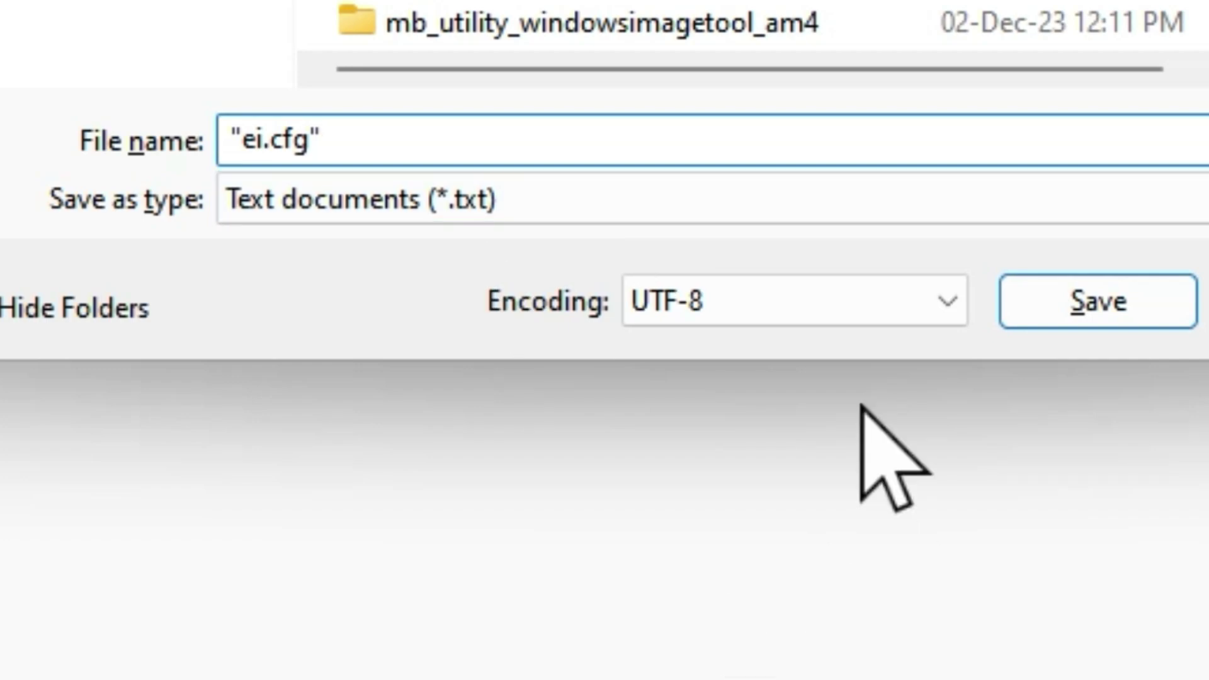
Step: Save the text file as "ei.cfg" with the All files type, close the editor, and place the file beside the Windows ISO
click(778, 214)
click(656, 277)
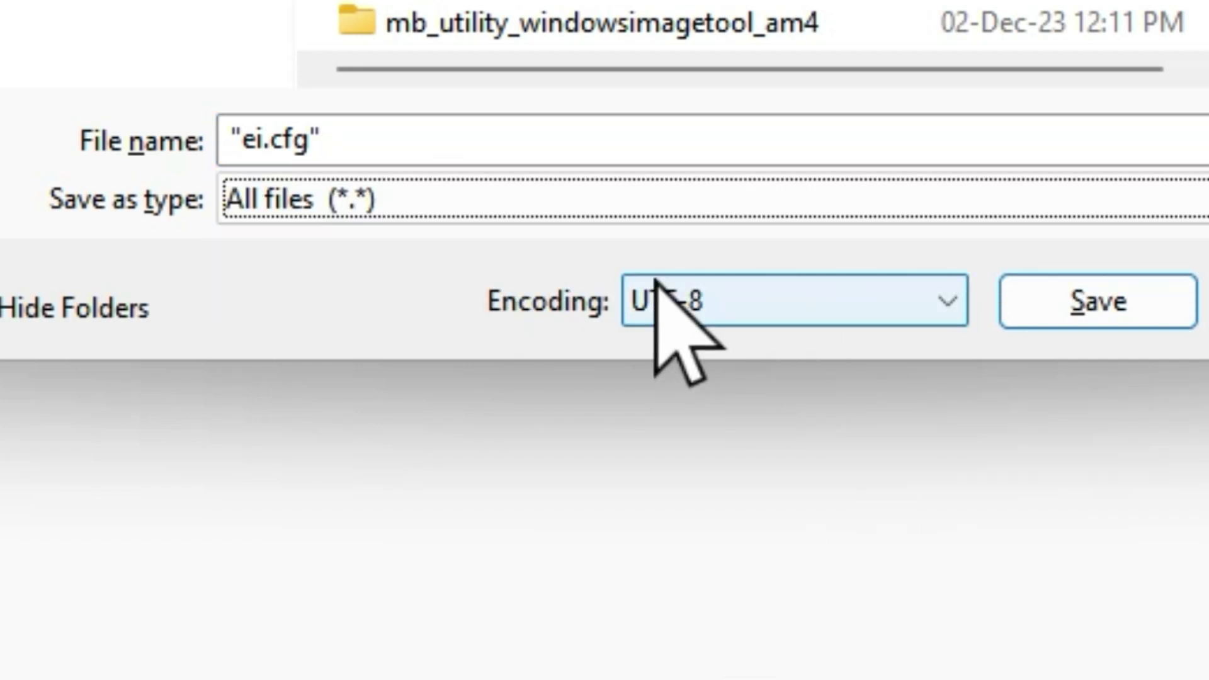
click(1188, 315)
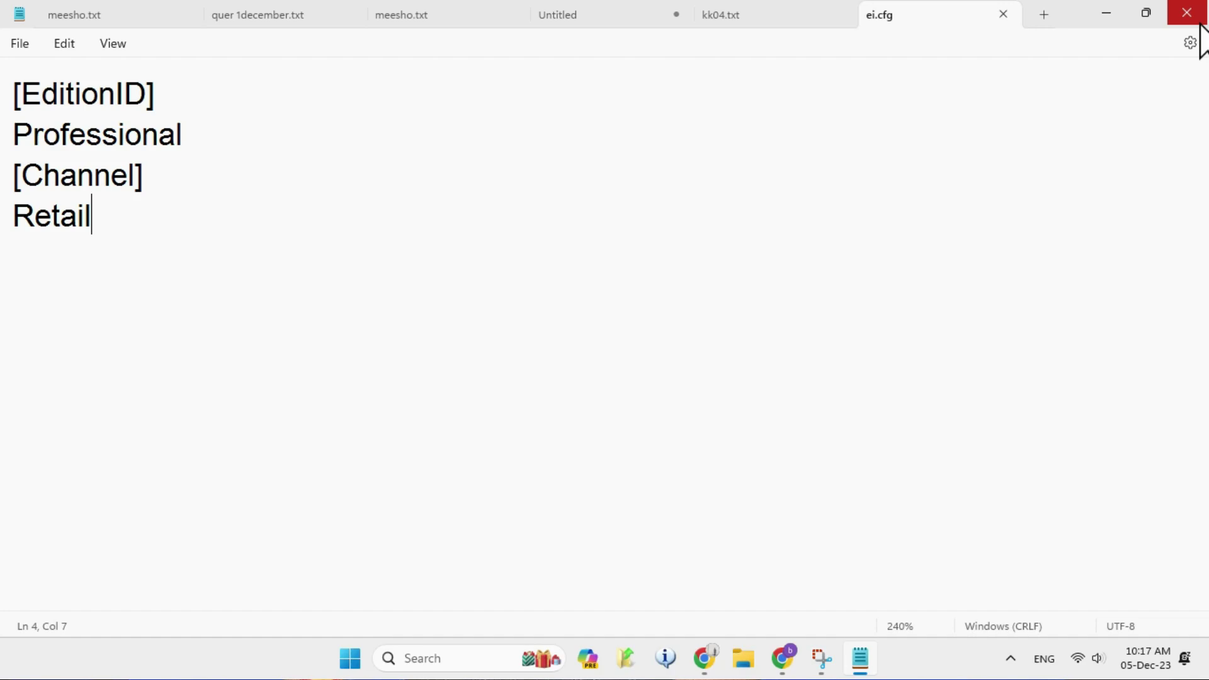
click(1200, 25)
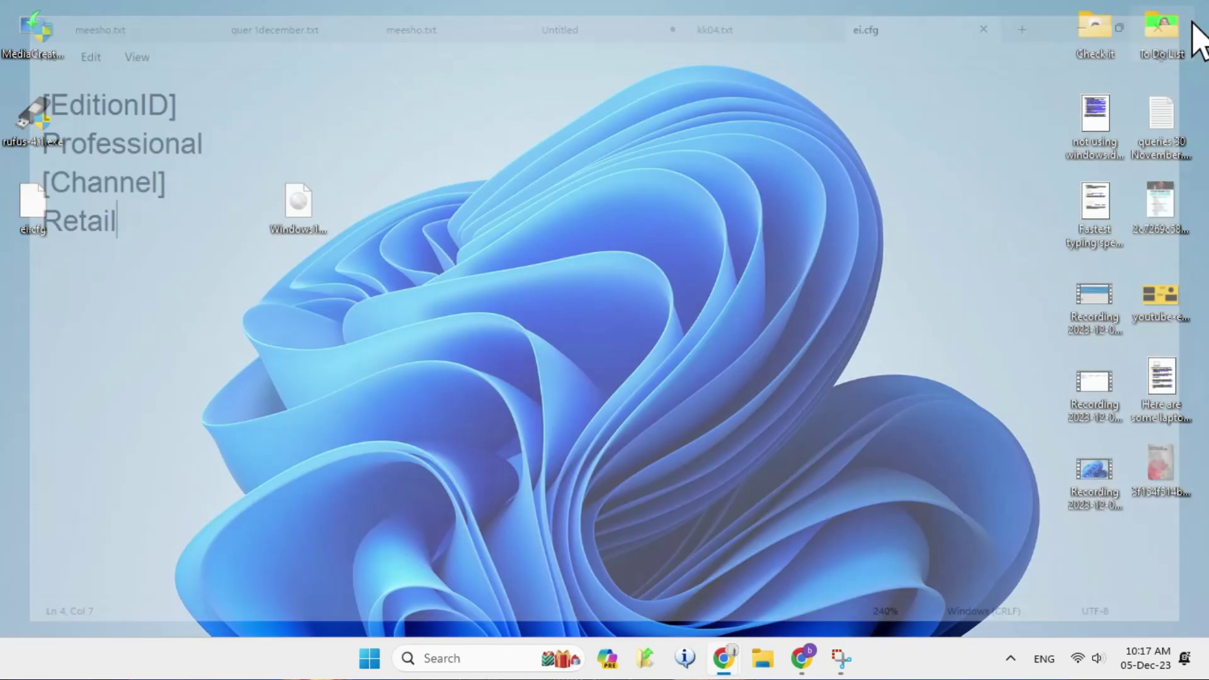
drag(56, 216, 415, 215)
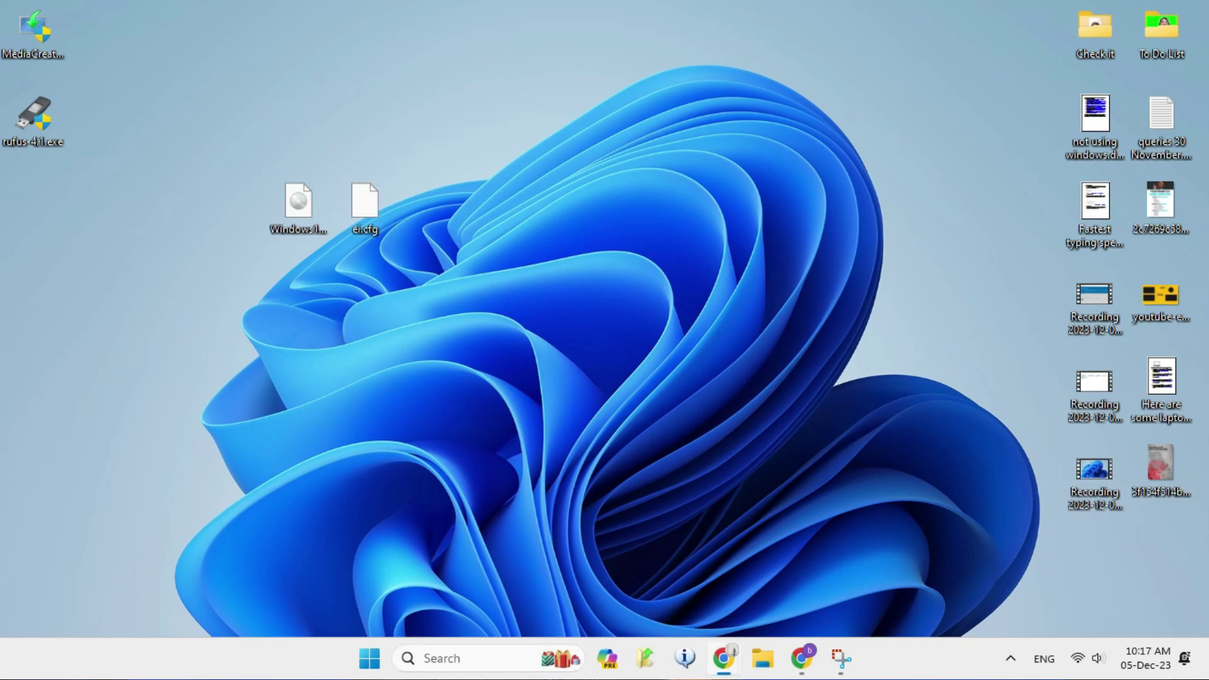
Step: Search Google for "download anyburn" in Chrome and open the Download AnyBurn page
text(do)
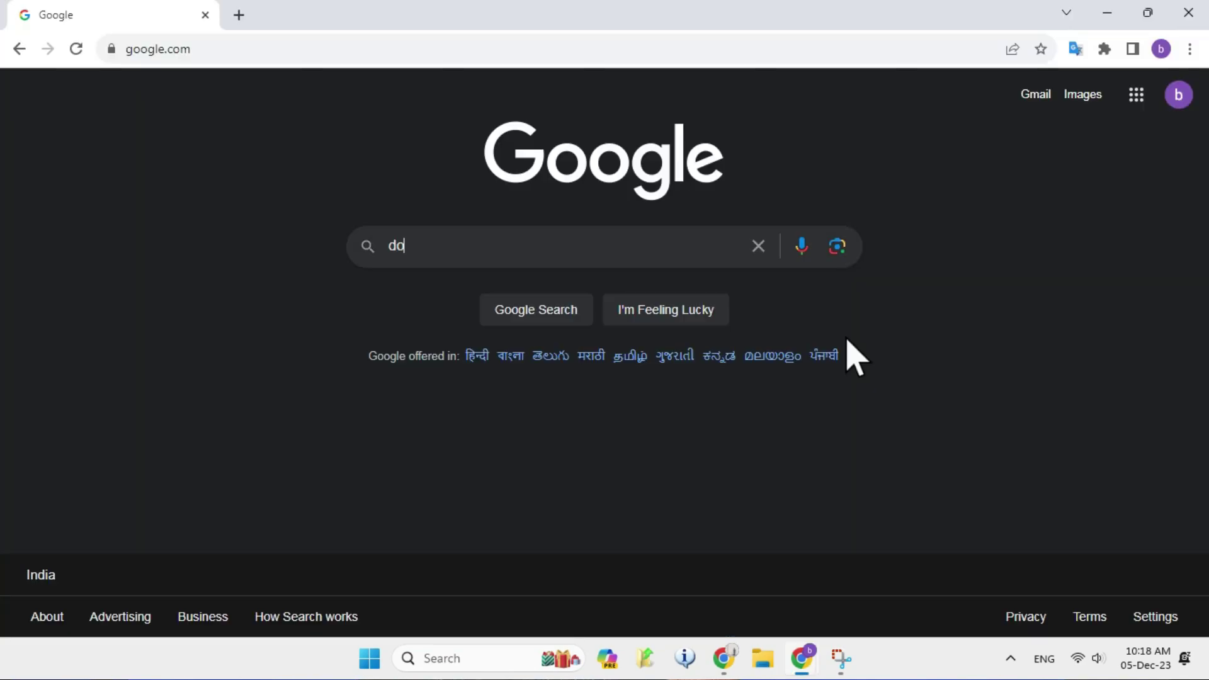
text(wnload anyburn)
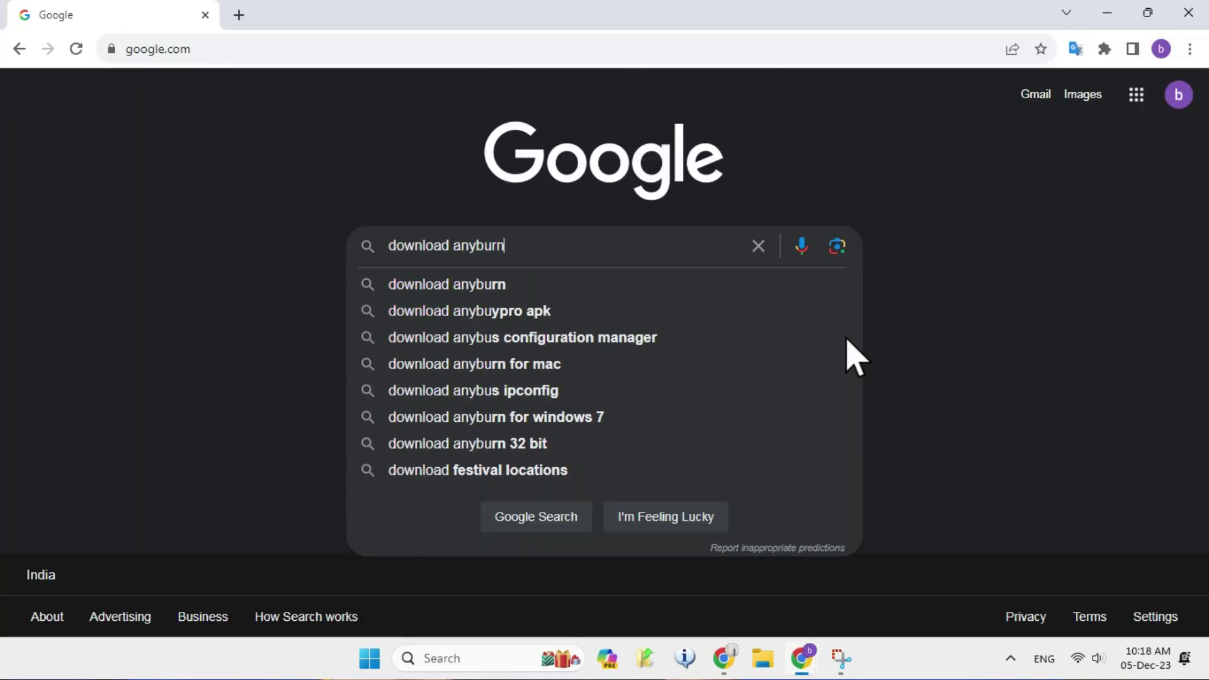
key(Return)
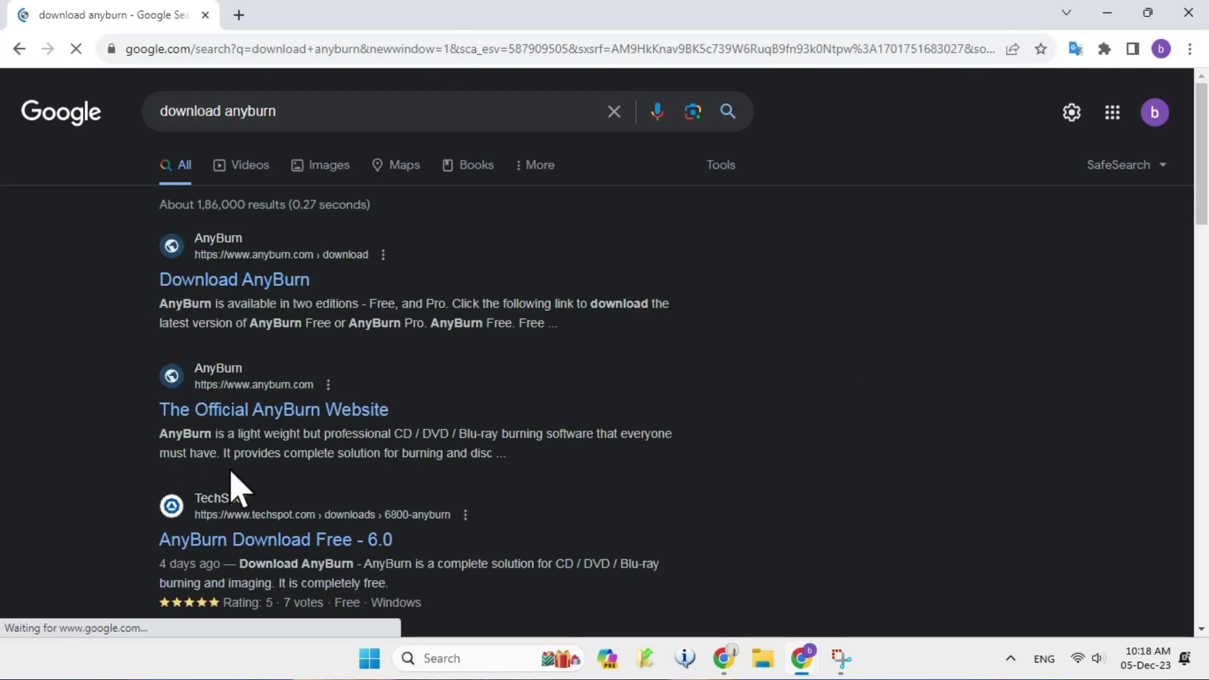
click(263, 283)
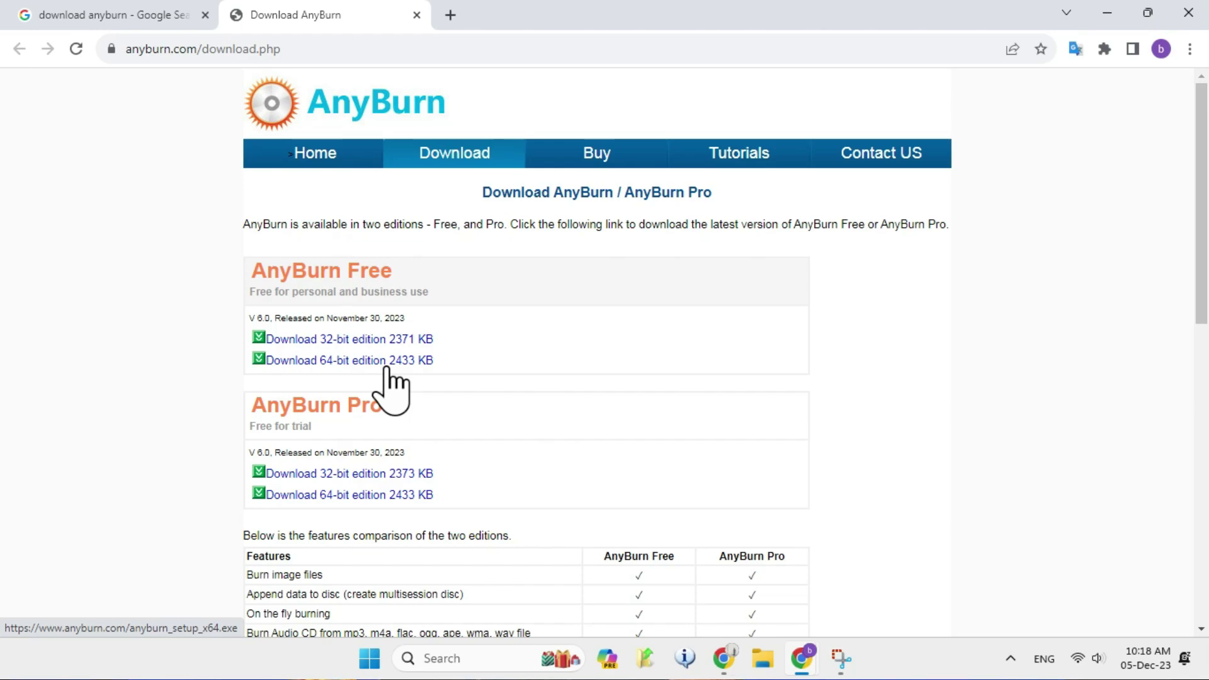
Step: Find AnyBurn through the Windows search and launch it
click(472, 659)
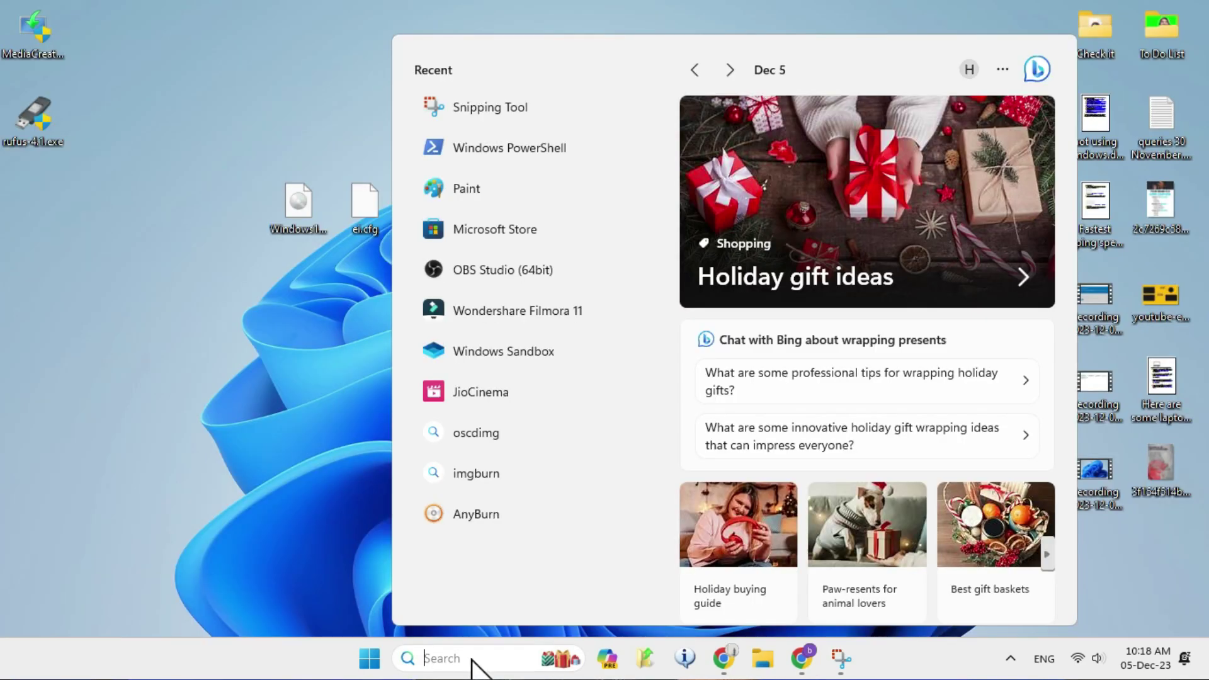
text(anyburn)
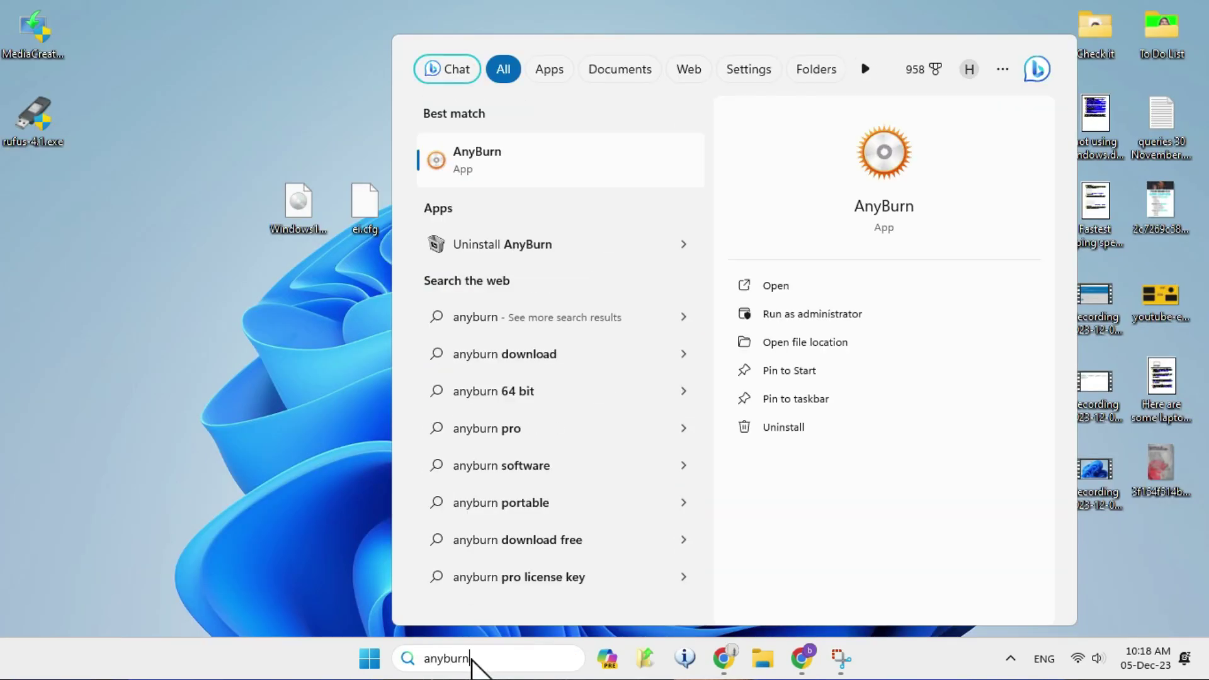
click(506, 167)
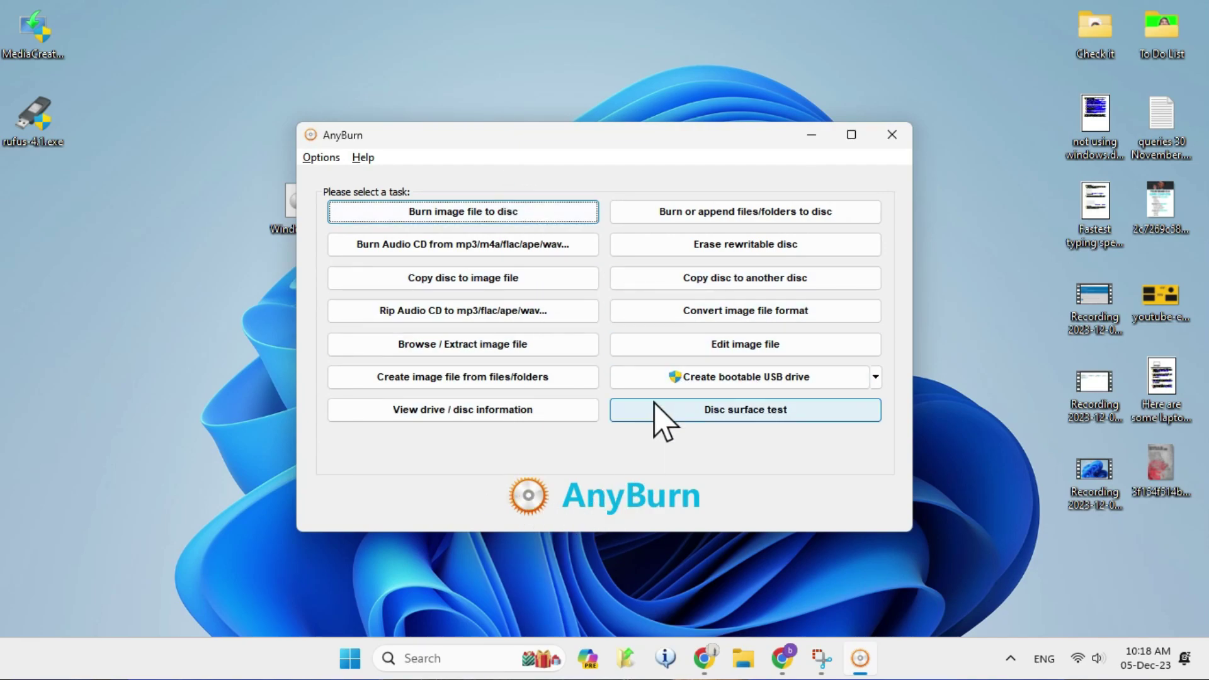
Step: Start the Edit image file task and load Windows10.iso from the Desktop for editing
click(733, 349)
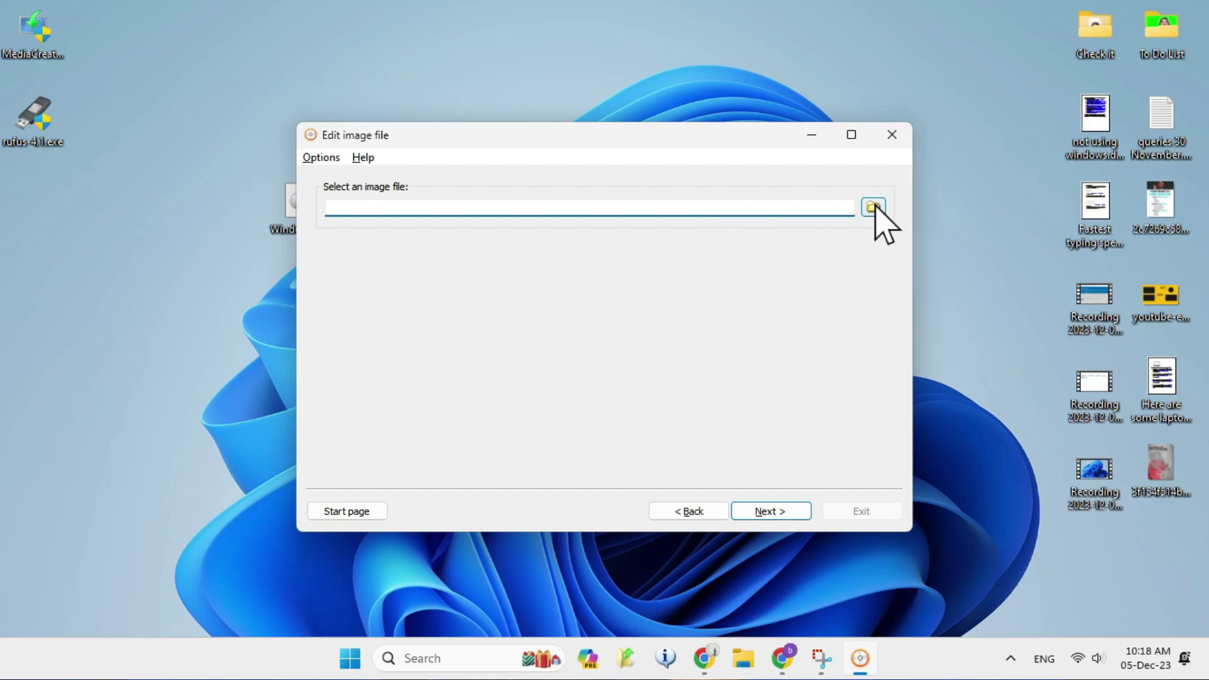
click(873, 207)
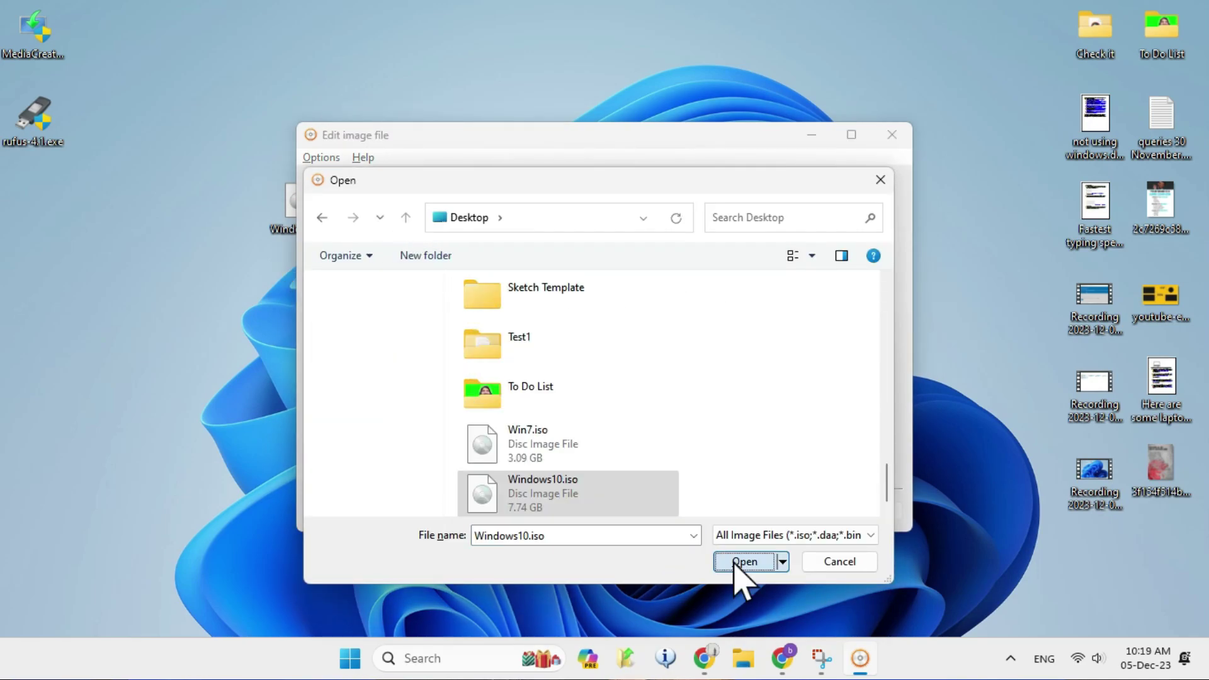
click(737, 560)
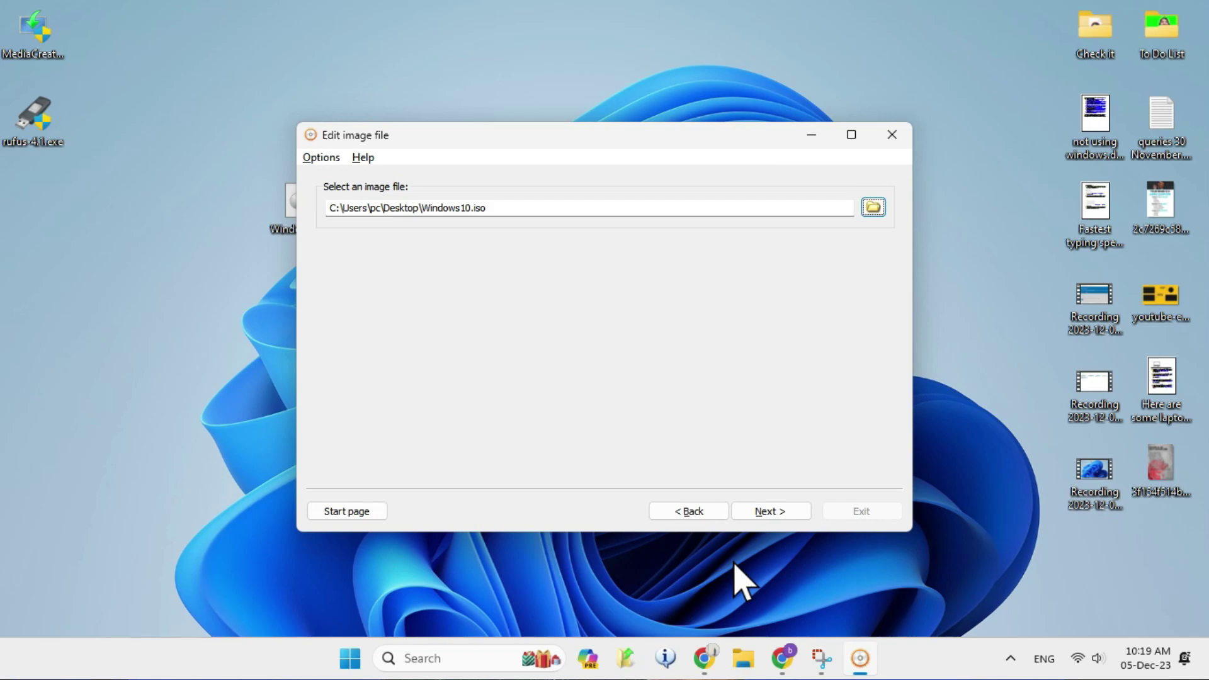
click(793, 513)
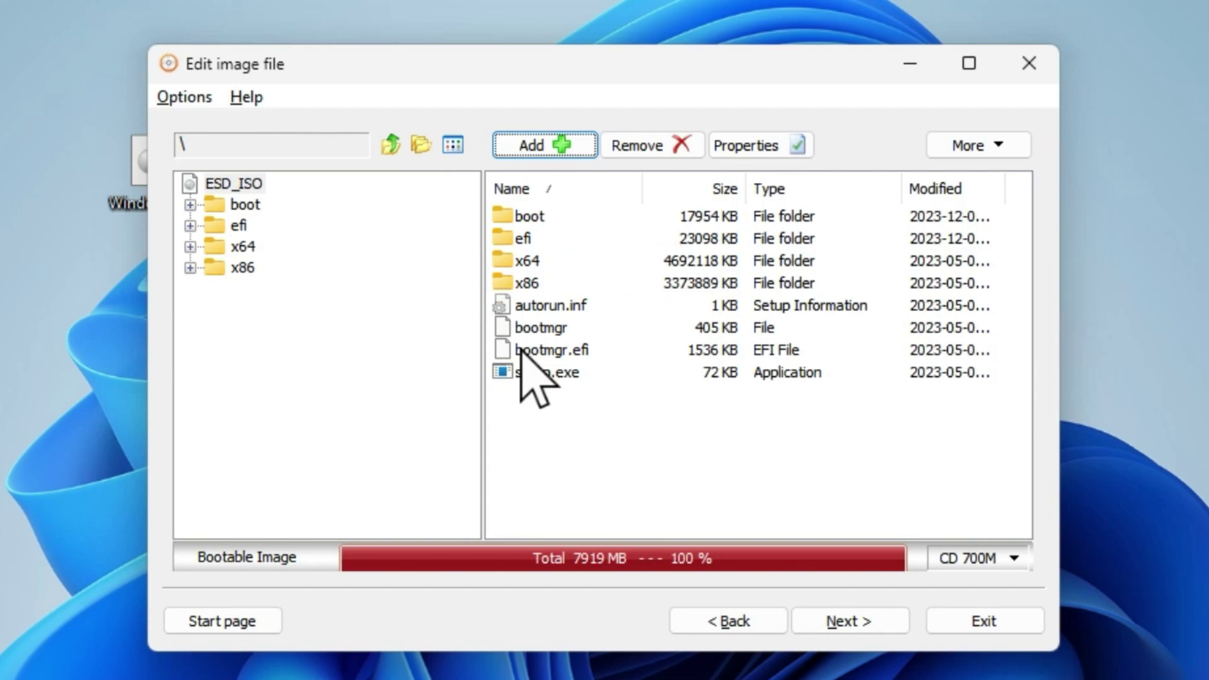
Step: Move the AnyBurn window clear of the desktop files and open the x64\sources folder inside the image
click(506, 264)
drag(640, 61, 838, 60)
double_click(707, 260)
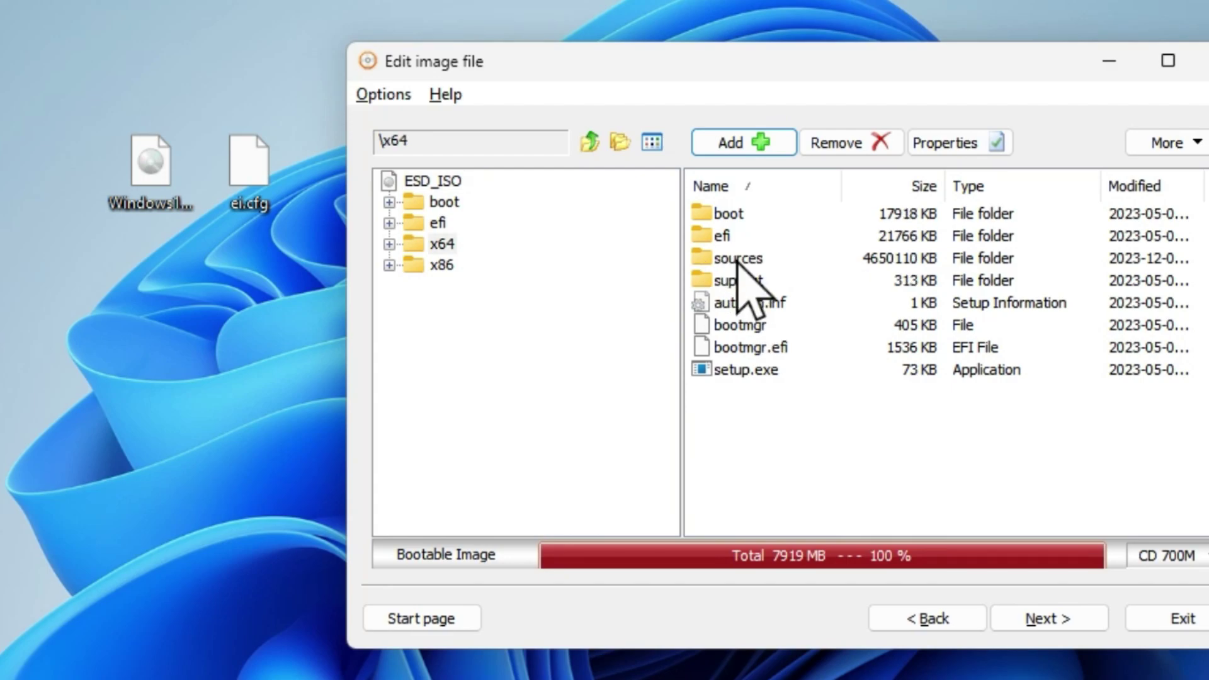
click(591, 139)
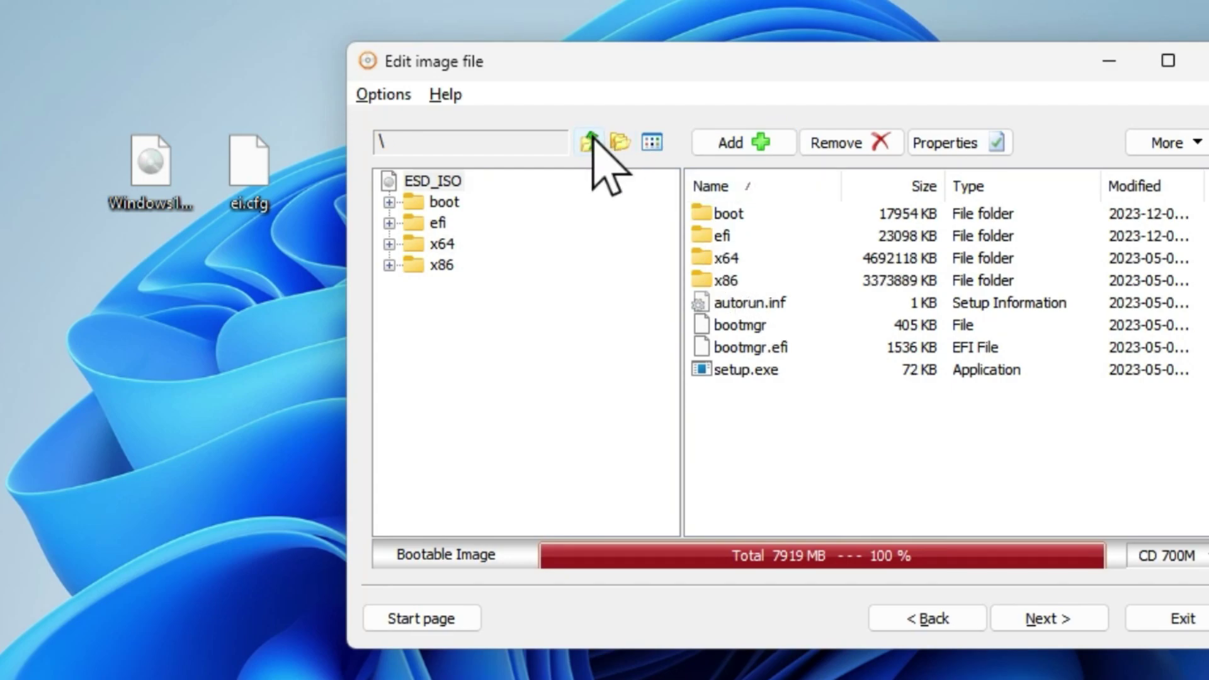
double_click(725, 259)
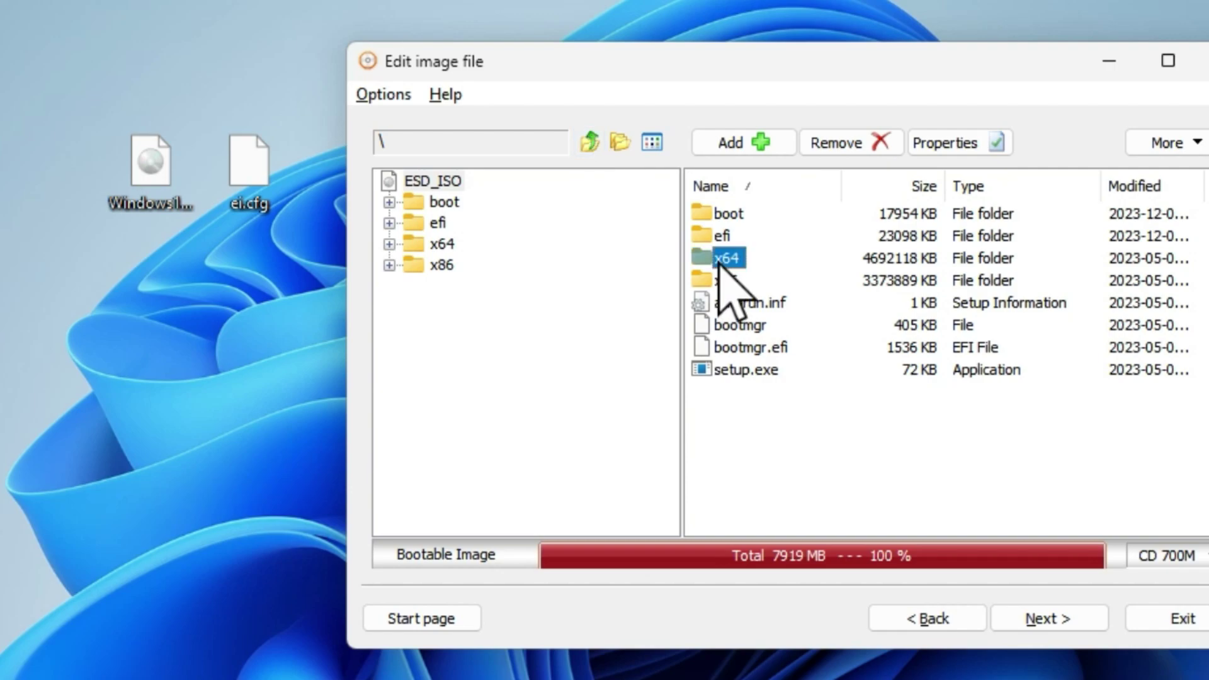
double_click(737, 260)
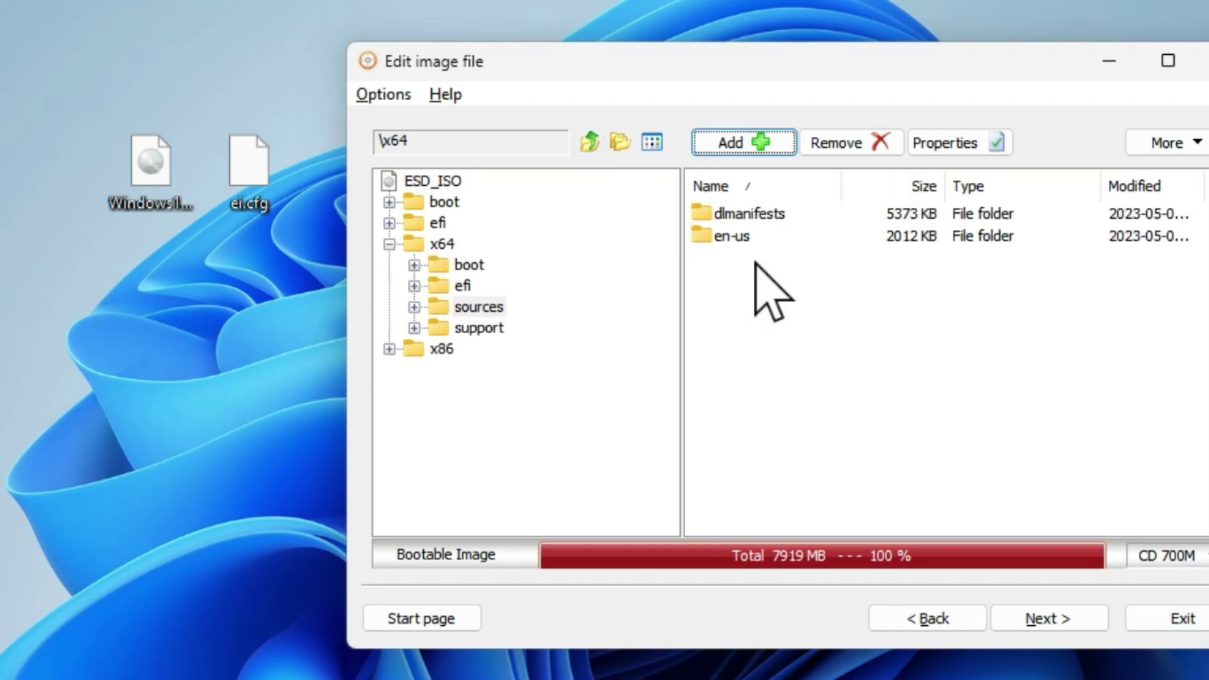
Step: Add ei.cfg from the Desktop to the image's x64\sources folder and select it in the file list
click(750, 141)
scroll(831, 378, down, 10)
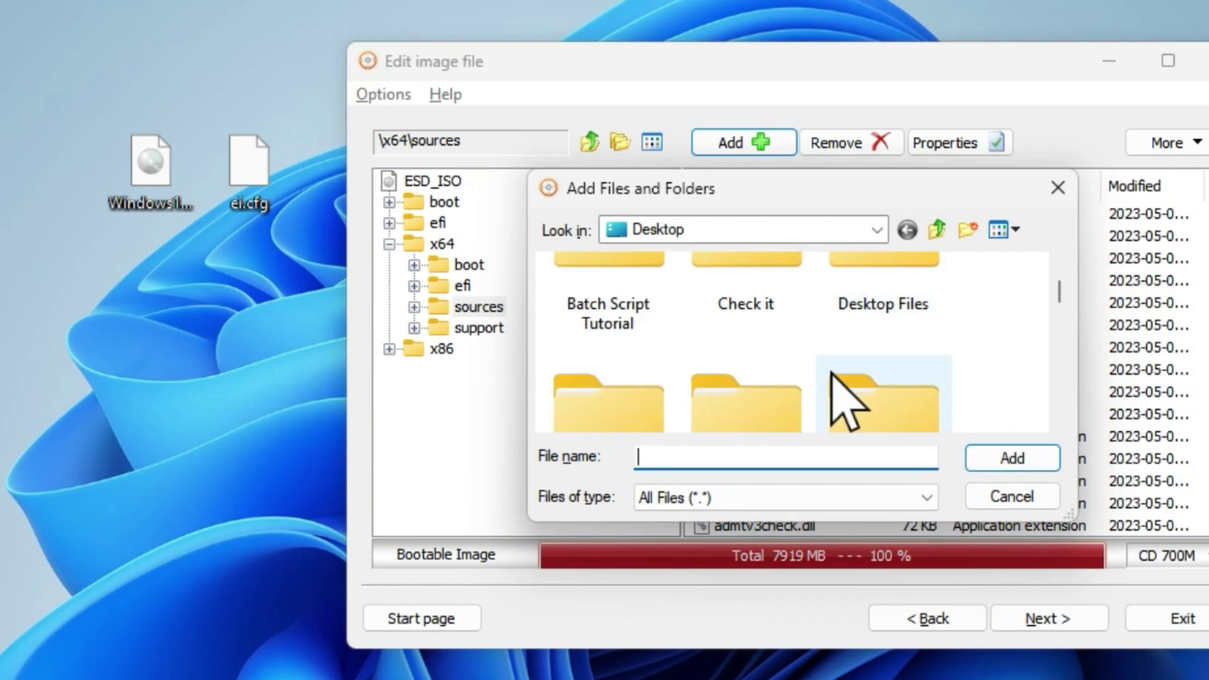
scroll(830, 381, down, 3)
click(775, 352)
click(926, 390)
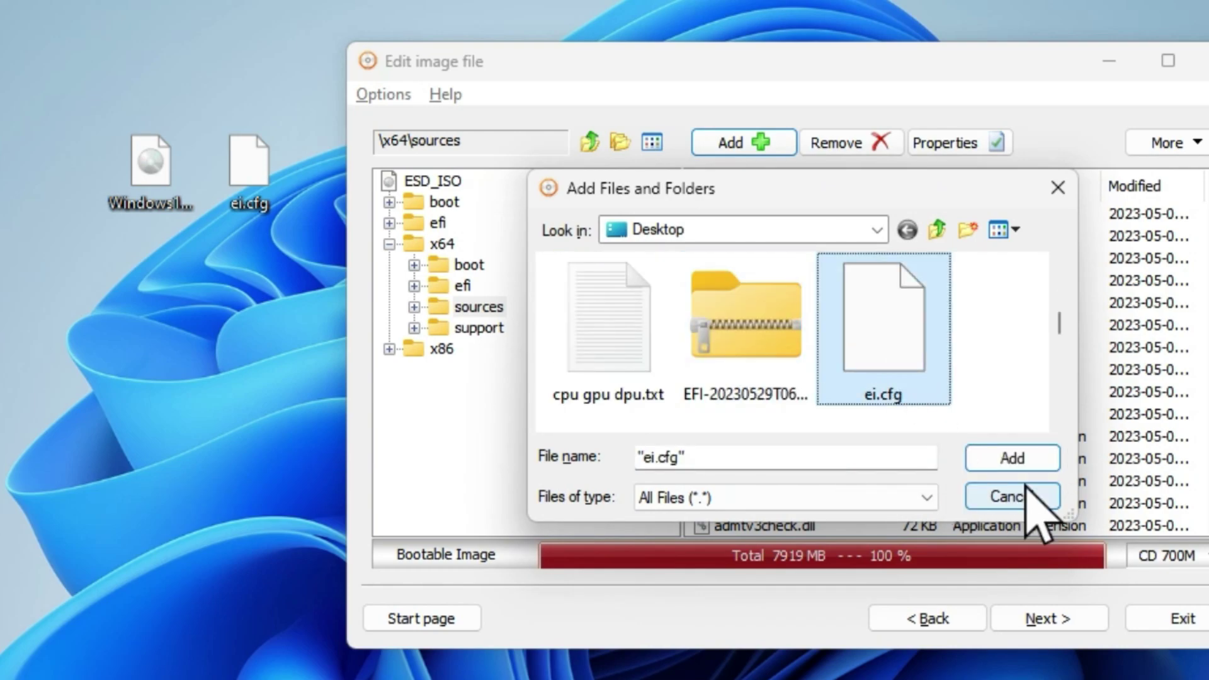
click(1008, 460)
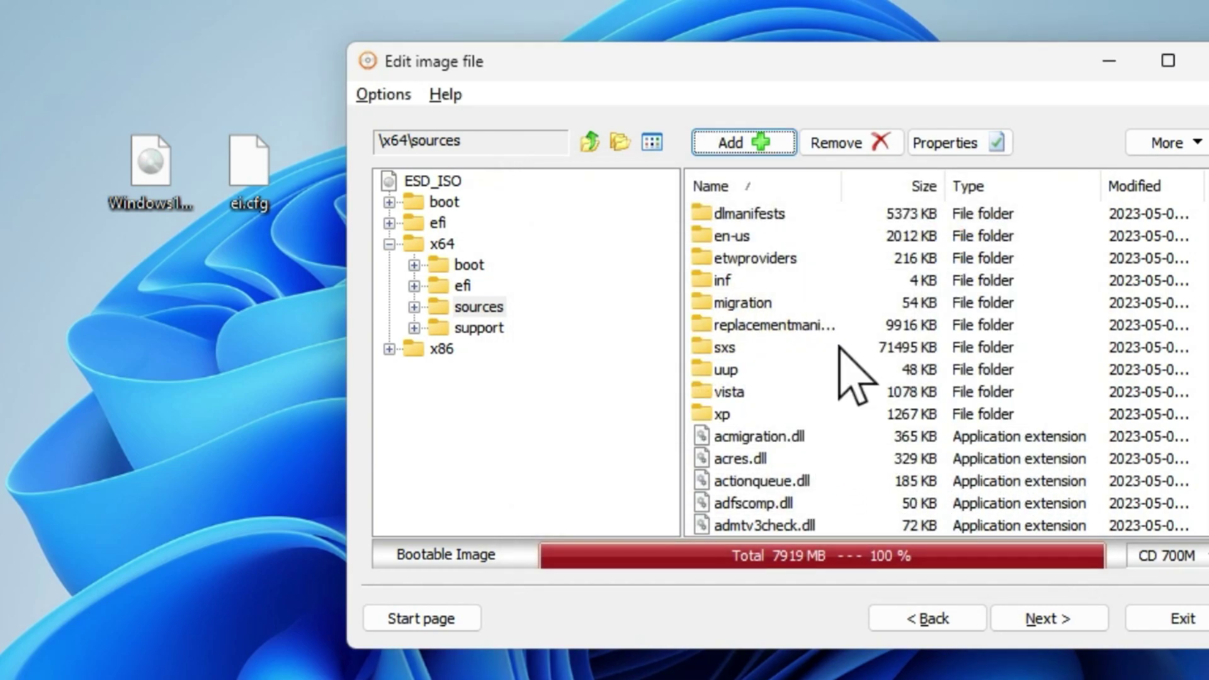
scroll(830, 416, down, 10)
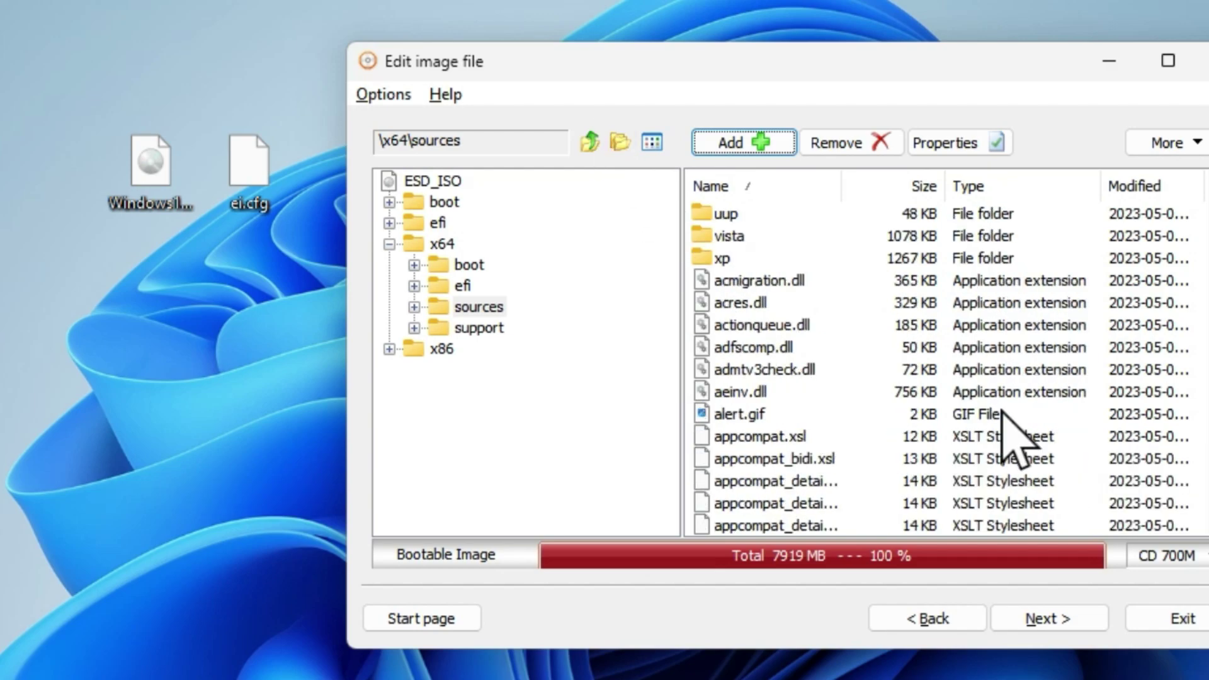
scroll(1008, 491, down, 10)
click(787, 376)
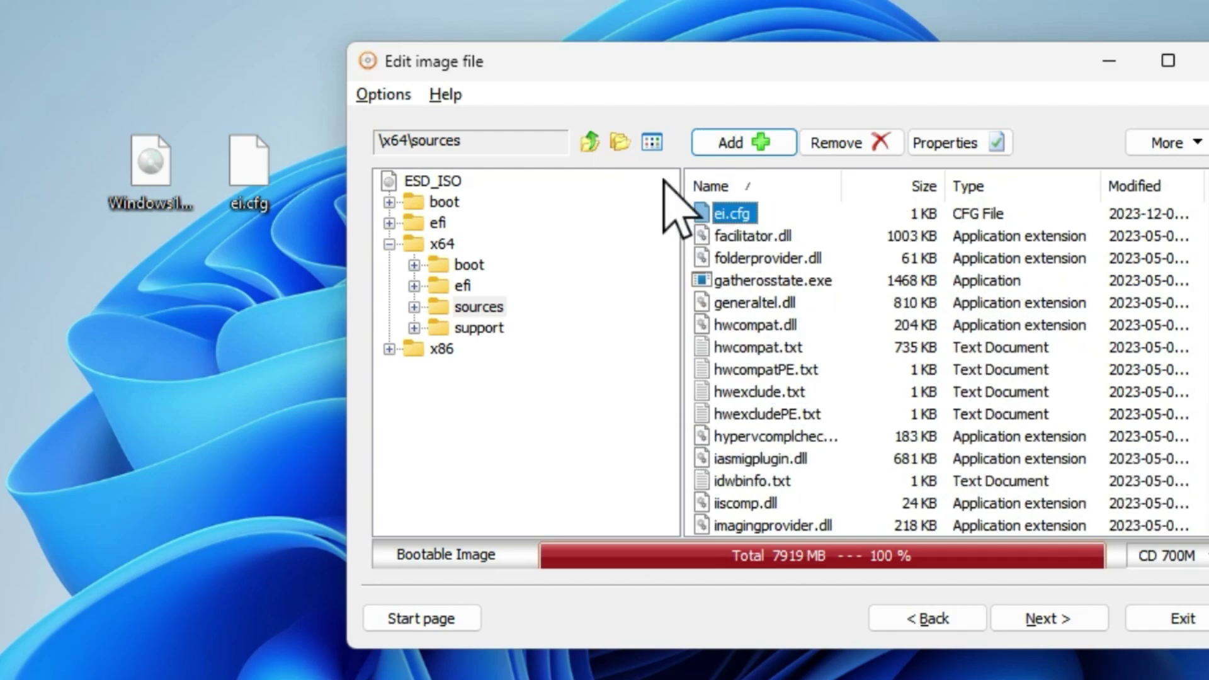
Step: Return to the root of the image and open the x86\sources folder
click(591, 143)
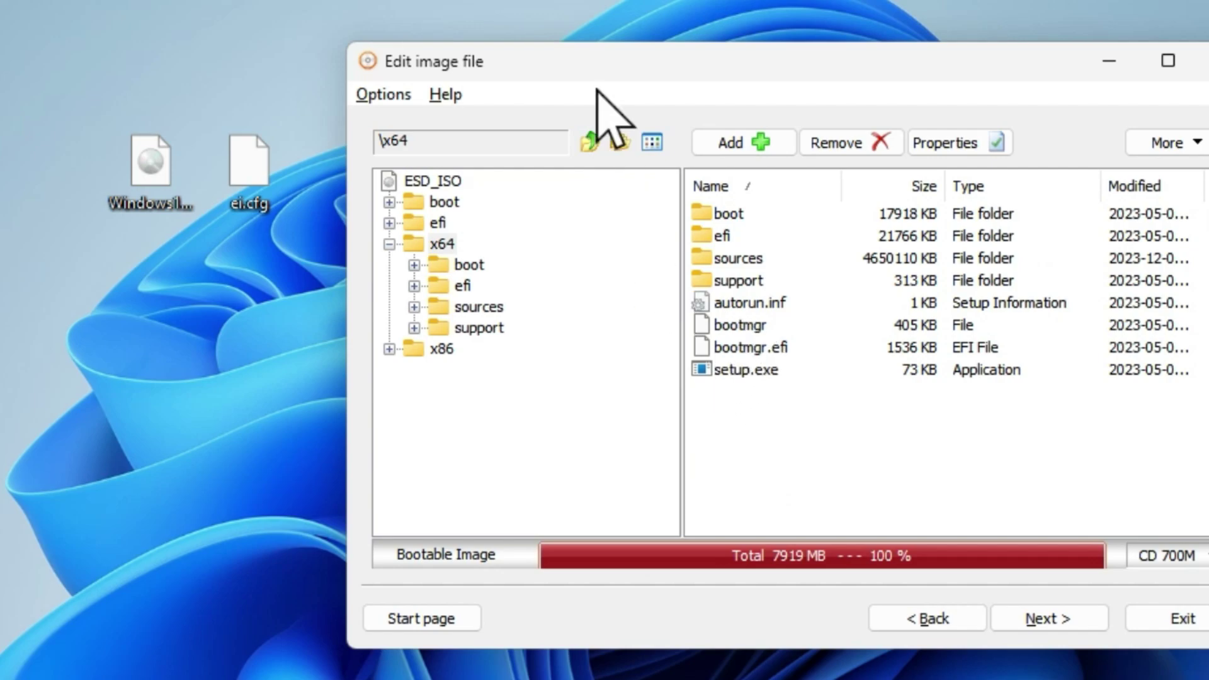
click(594, 147)
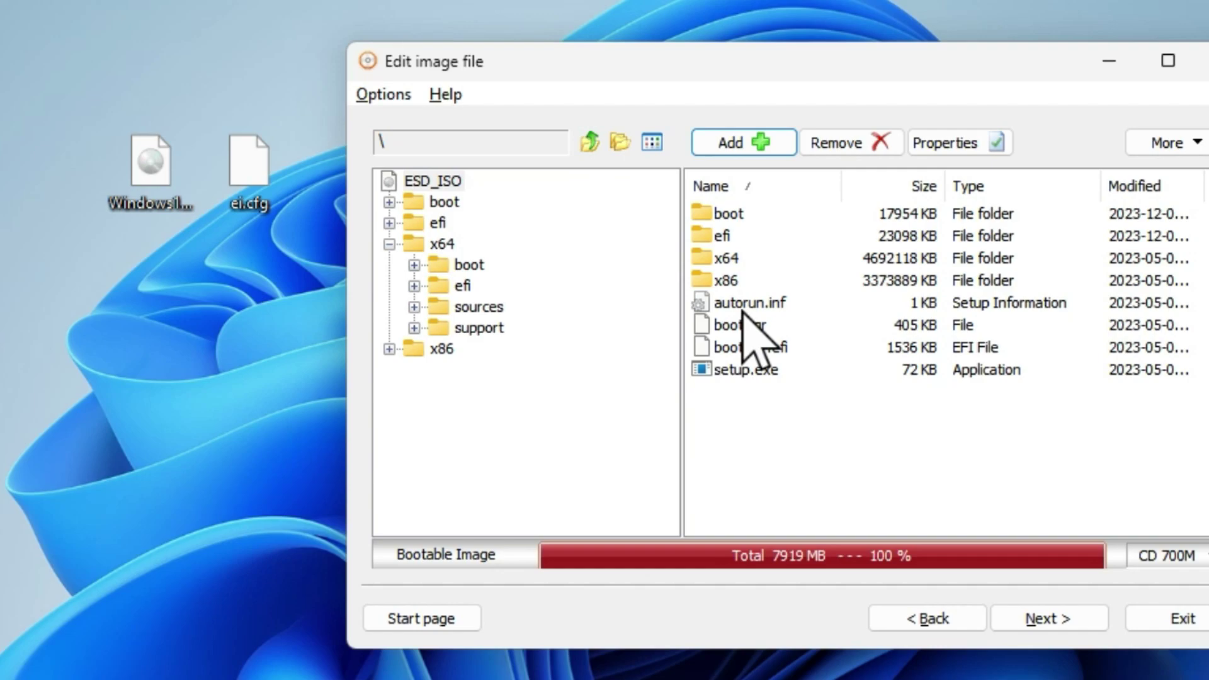
double_click(724, 280)
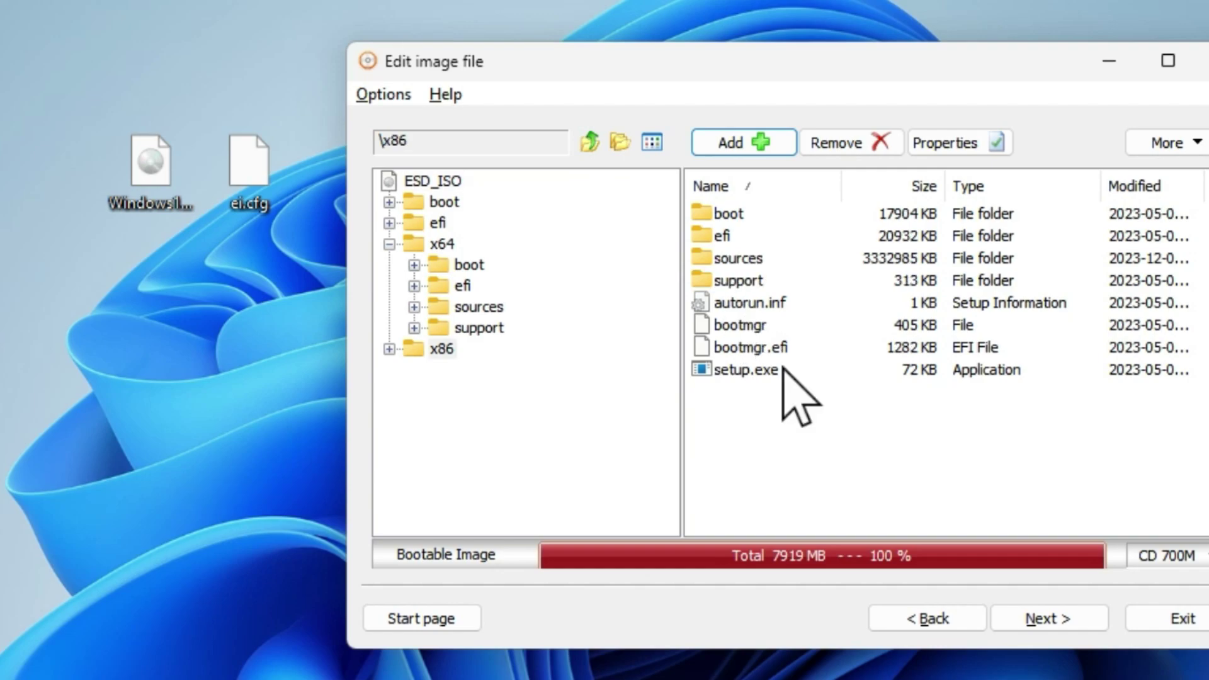
double_click(731, 260)
click(745, 347)
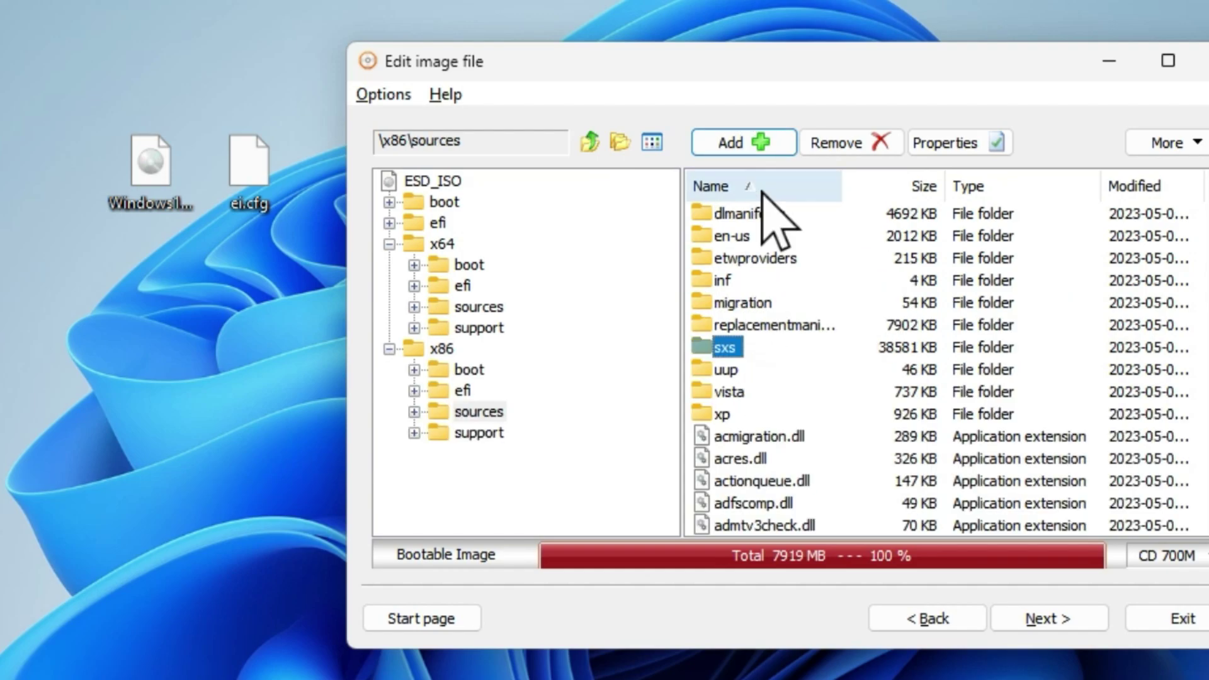
Step: Add ei.cfg from the Desktop to the image's x86\sources folder
click(755, 143)
click(857, 351)
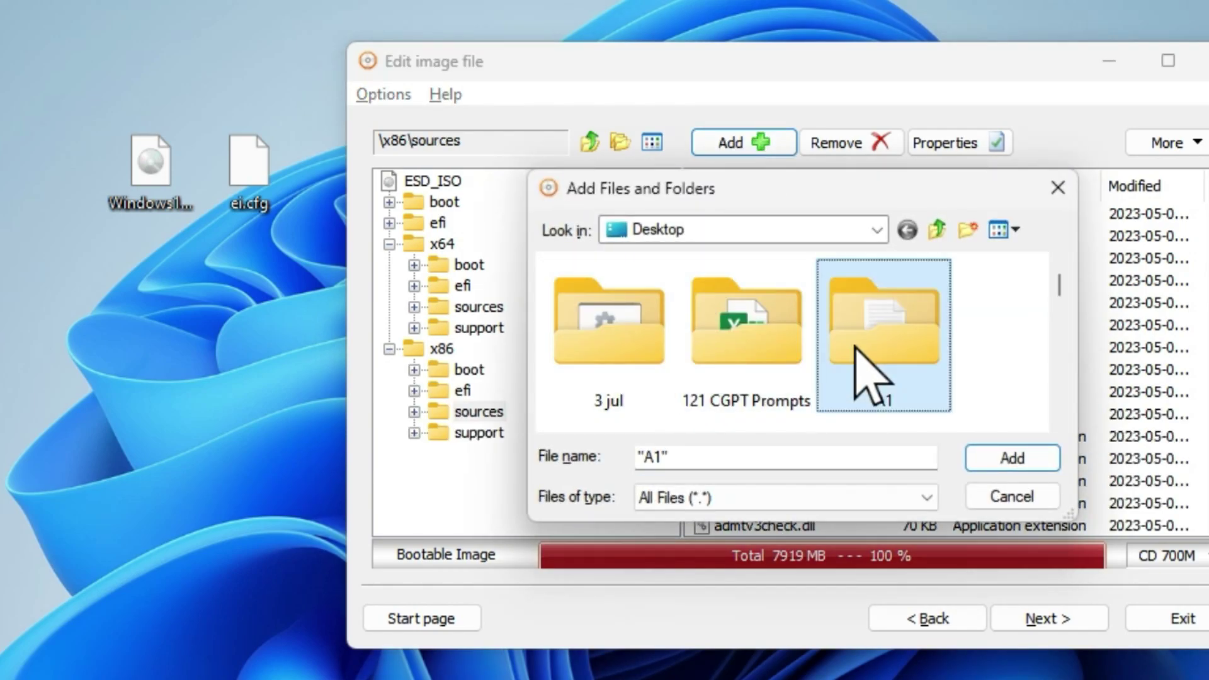
key(e)
click(918, 354)
click(1008, 458)
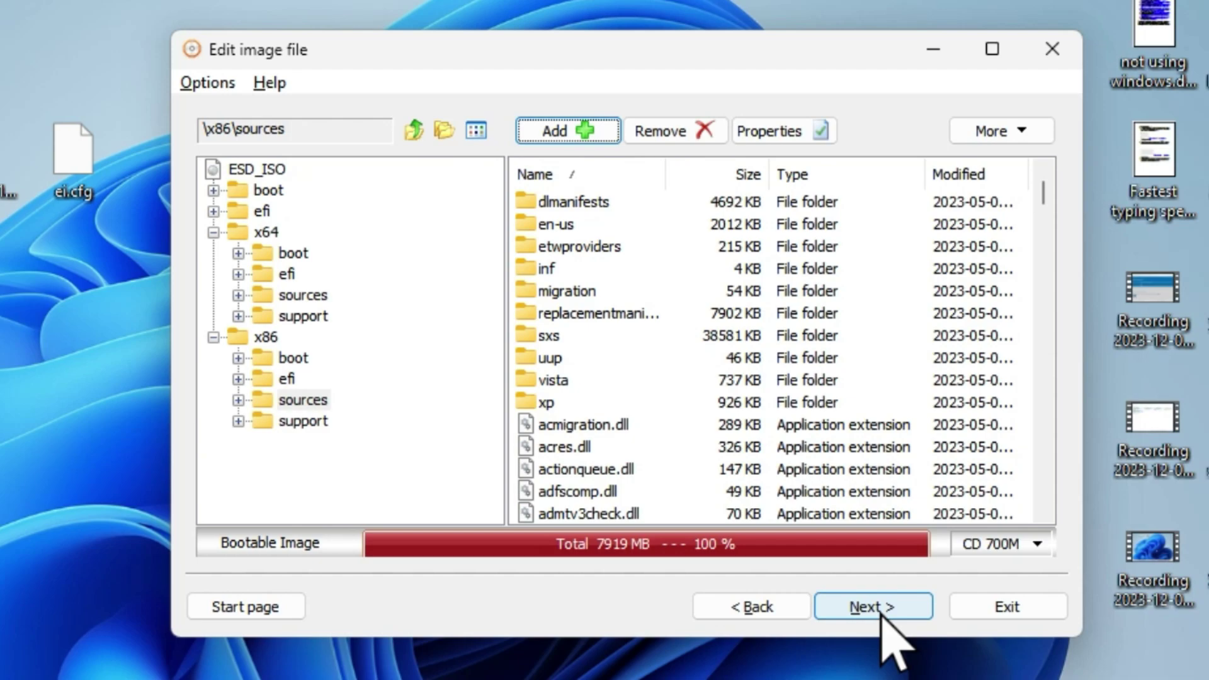
Step: Go back to the image root and create the edited image as Windows10.iso on the Desktop in Standard ISO format
click(414, 131)
click(414, 131)
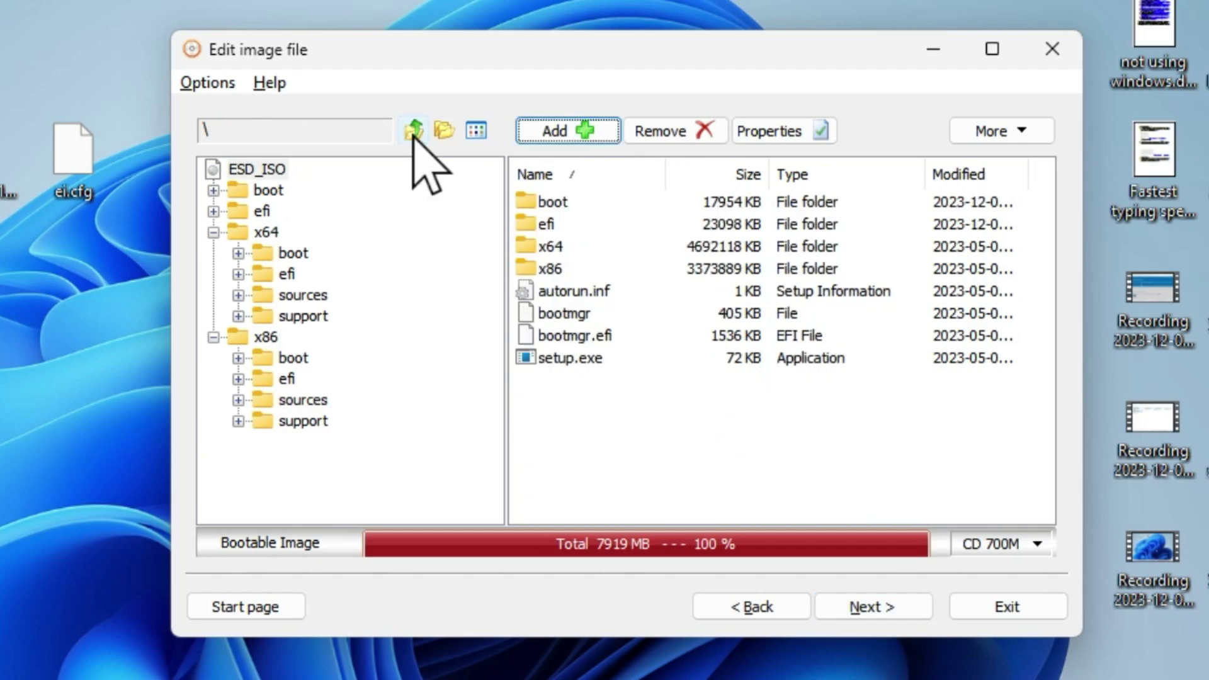
click(893, 607)
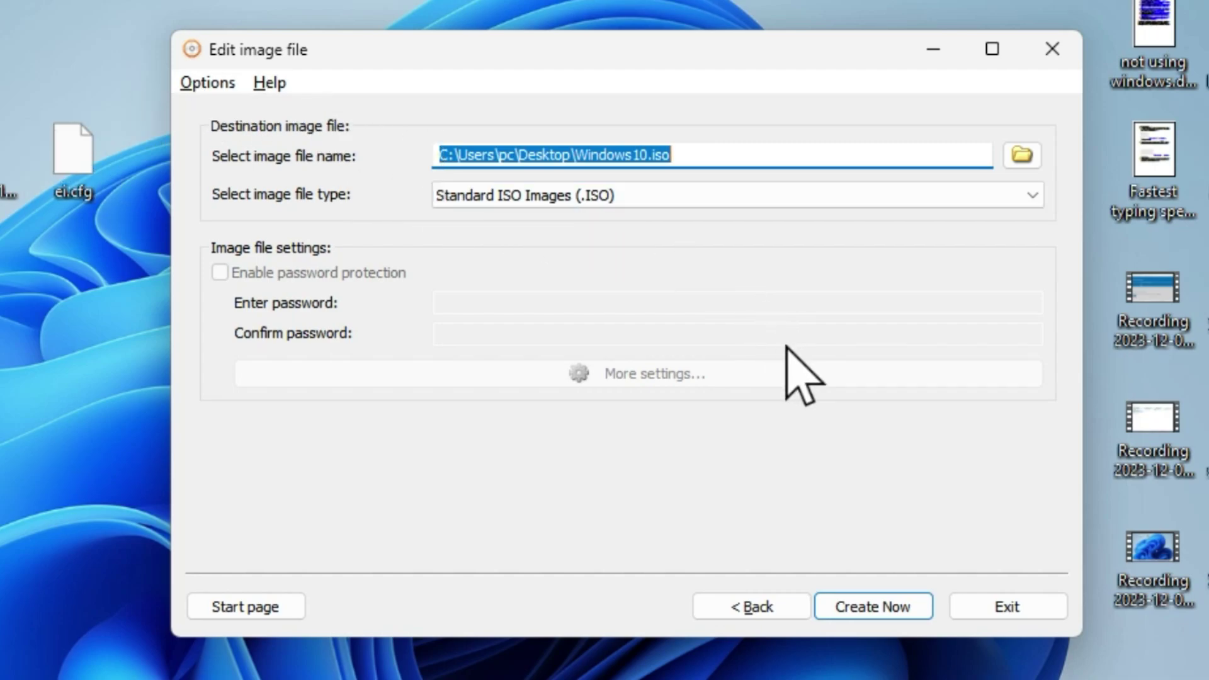
key(Return)
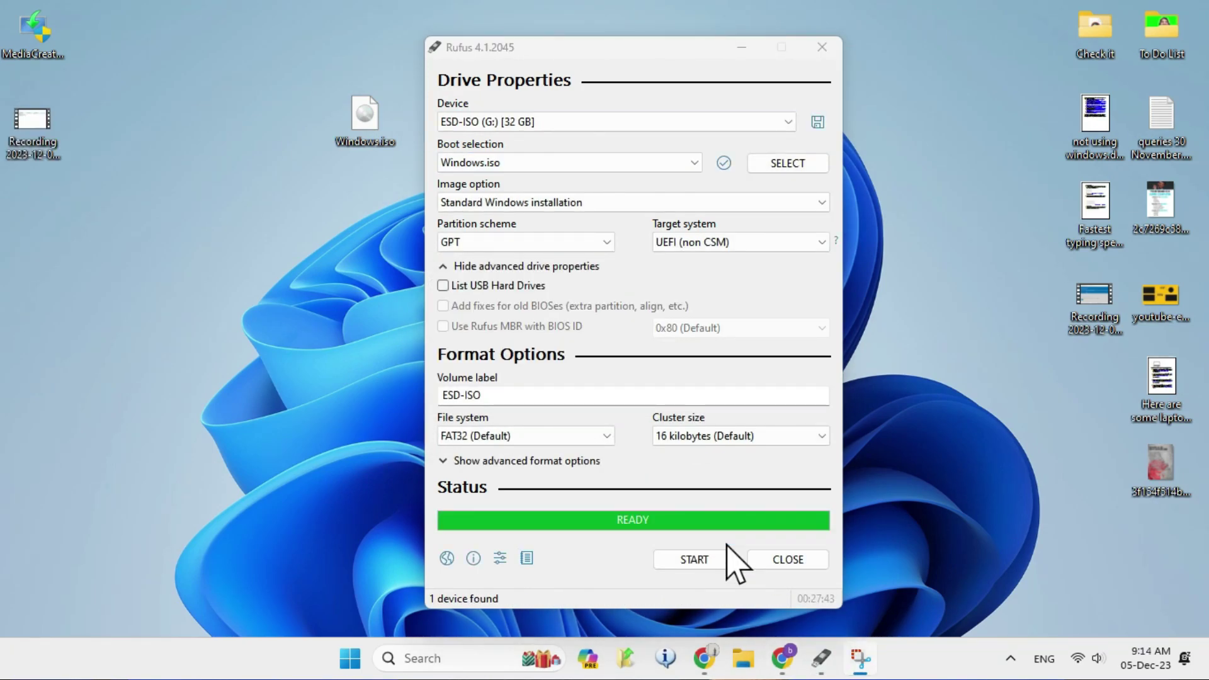
Step: Close Rufus
click(788, 560)
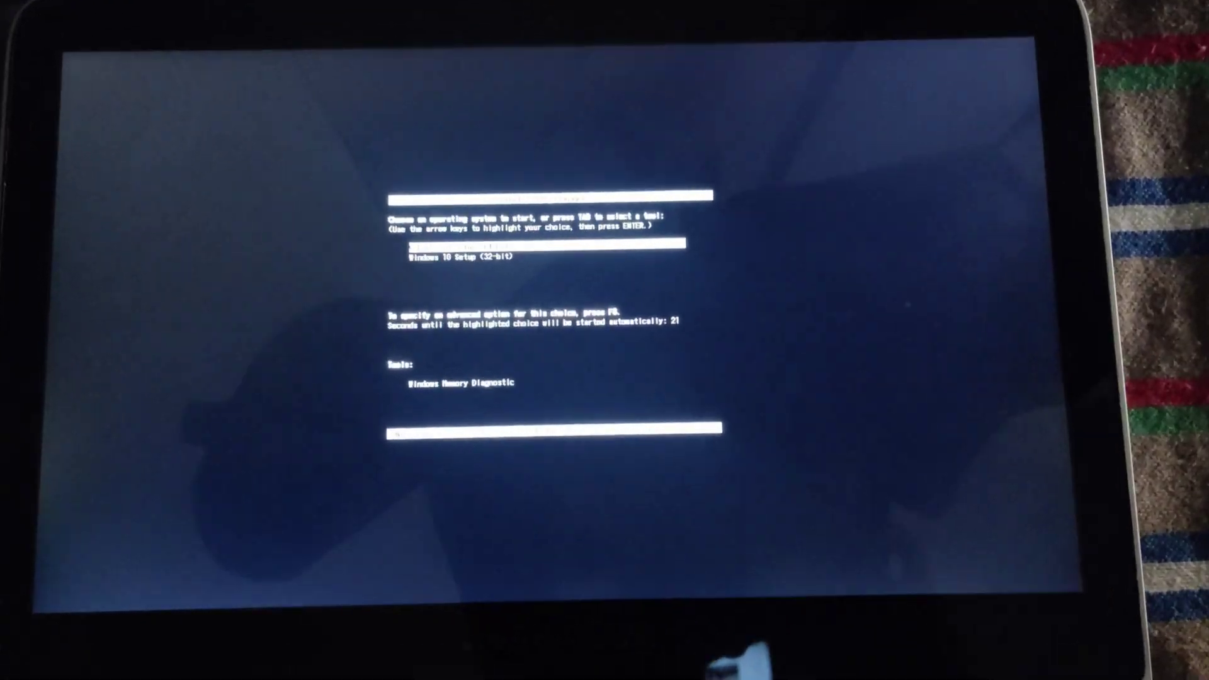
Step: Boot the highlighted Windows 10 setup entry and begin the installation with English (United States) and the US keyboard
key(Return)
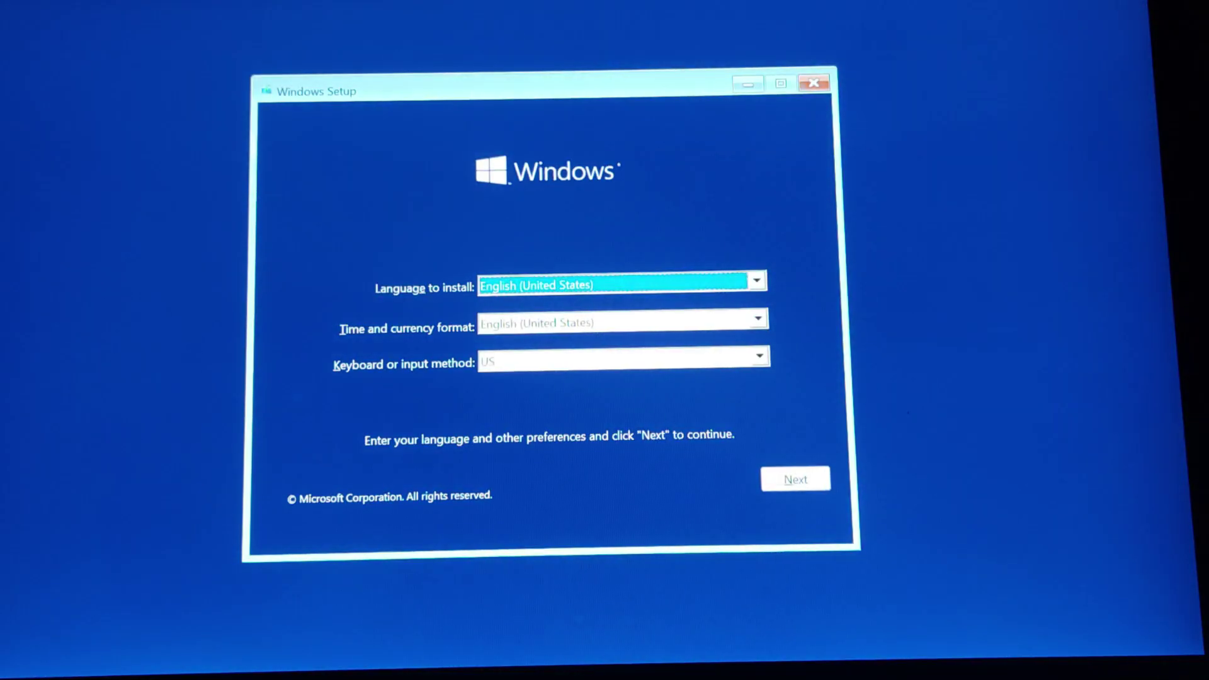
click(774, 477)
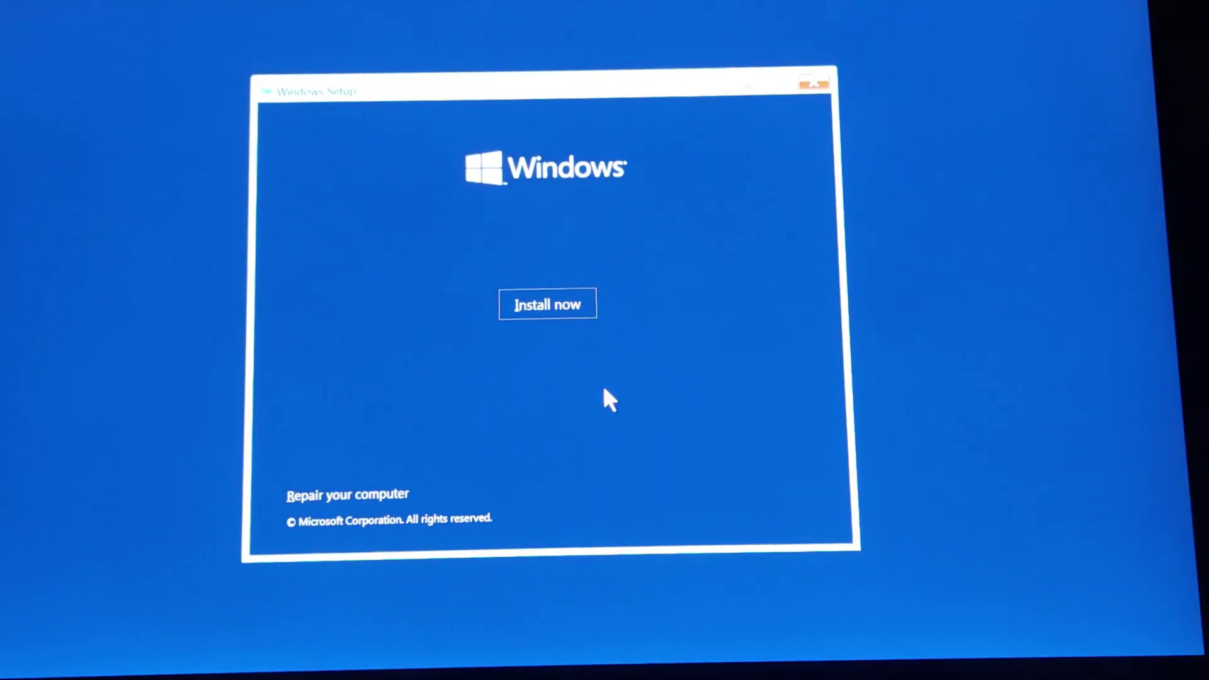
click(551, 306)
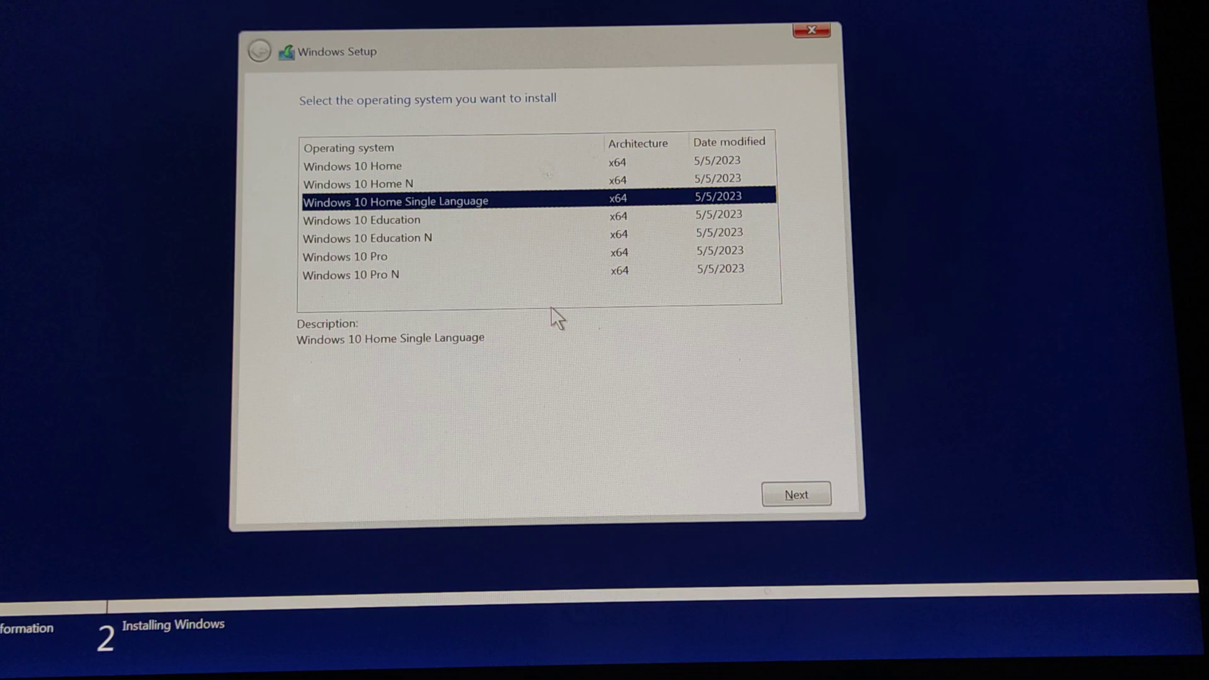
Step: Browse the Windows 10 editions in the operating system list of Windows Setup and close the setup window
key(Down)
key(Down)
click(812, 29)
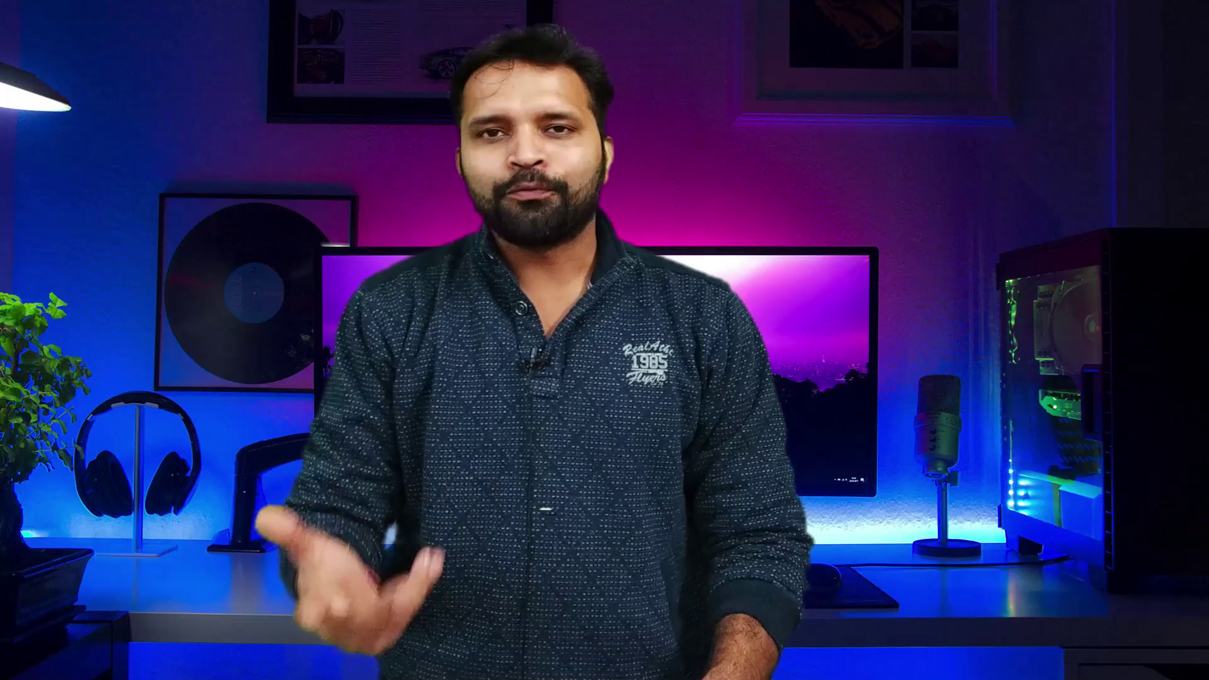